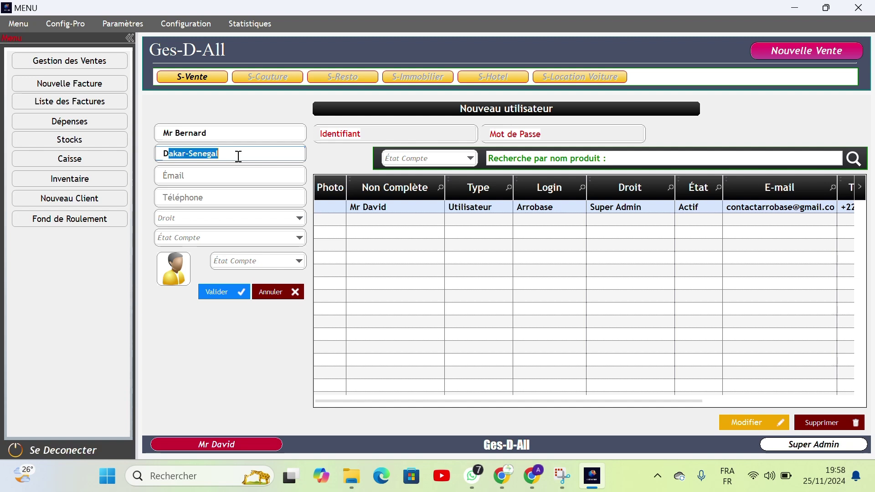
Step: Complete the new user's address, e-mail and phone number by accepting the suggested entries
{"action": "key", "text": "Return"}
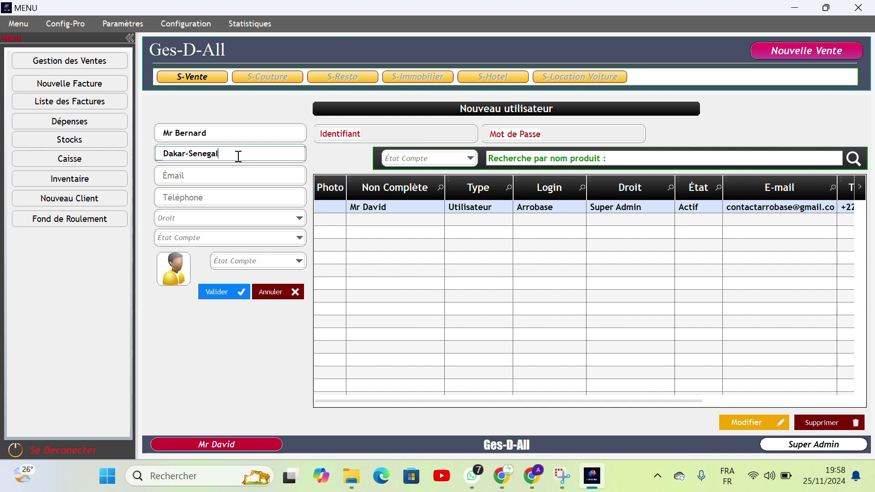
{"action": "left_click", "coordinate": [235, 176]}
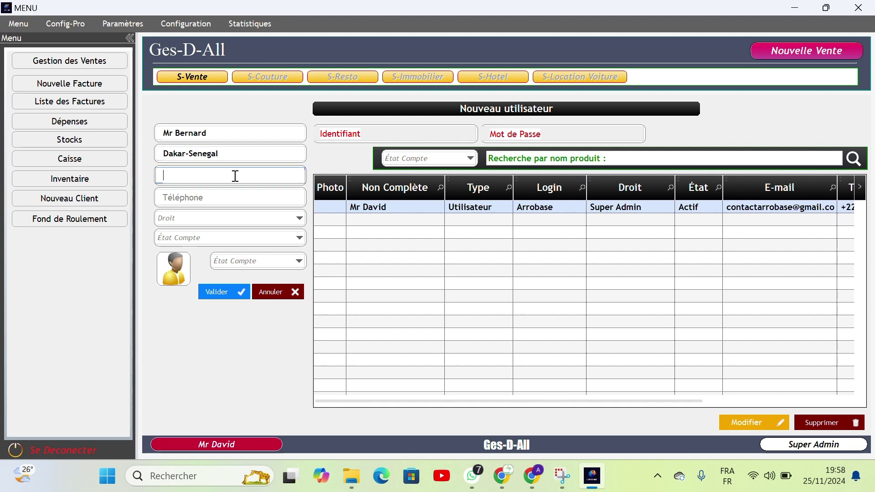
{"action": "type", "text": "b"}
{"action": "type", "text": "er"}
{"action": "key", "text": "BackSpace"}
{"action": "key", "text": "BackSpace"}
{"action": "key", "text": "BackSpace"}
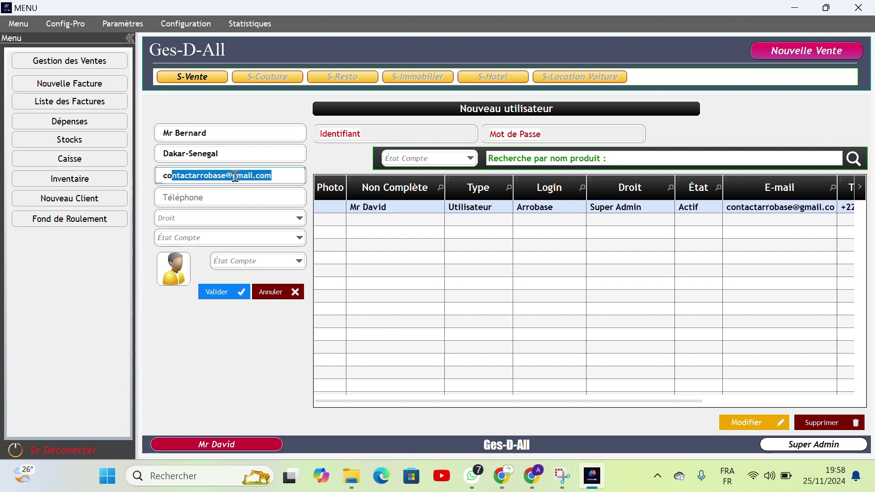
{"action": "key", "text": "End"}
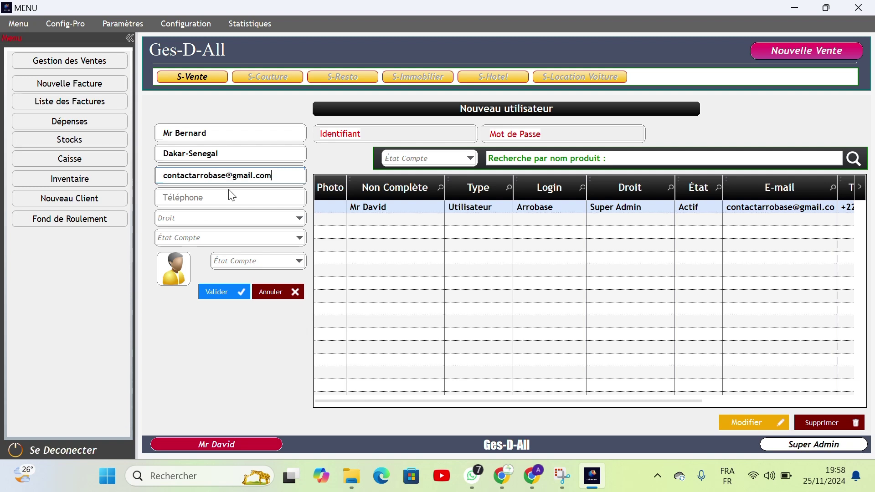
{"action": "left_click", "coordinate": [229, 198]}
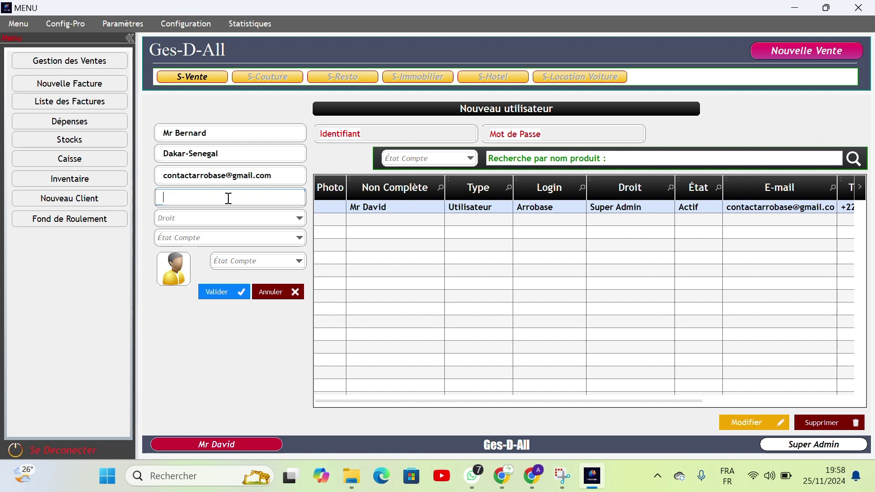
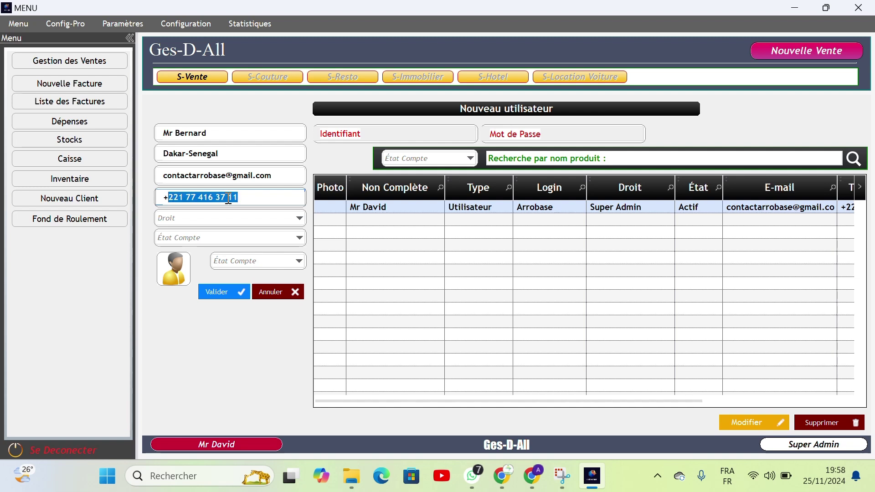
{"action": "key", "text": "End"}
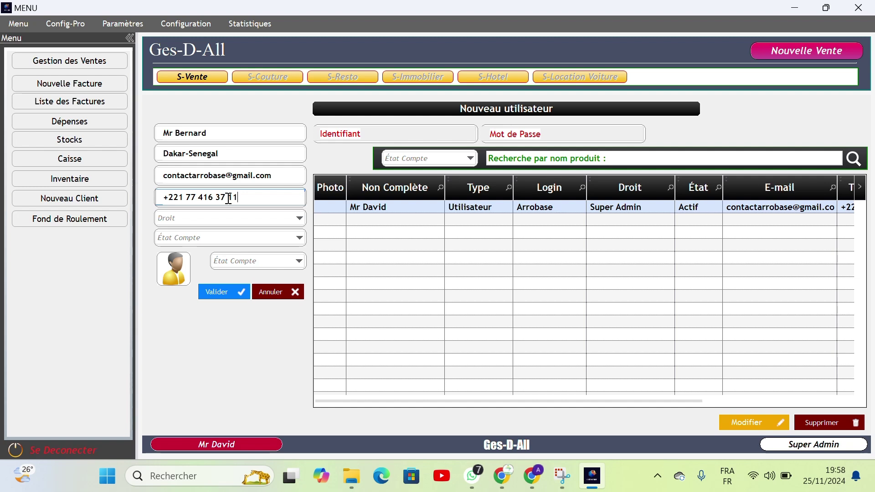
Step: Choose Administrateur in the Droit dropdown for the new user
{"action": "left_click", "coordinate": [244, 223]}
{"action": "left_click", "coordinate": [246, 224]}
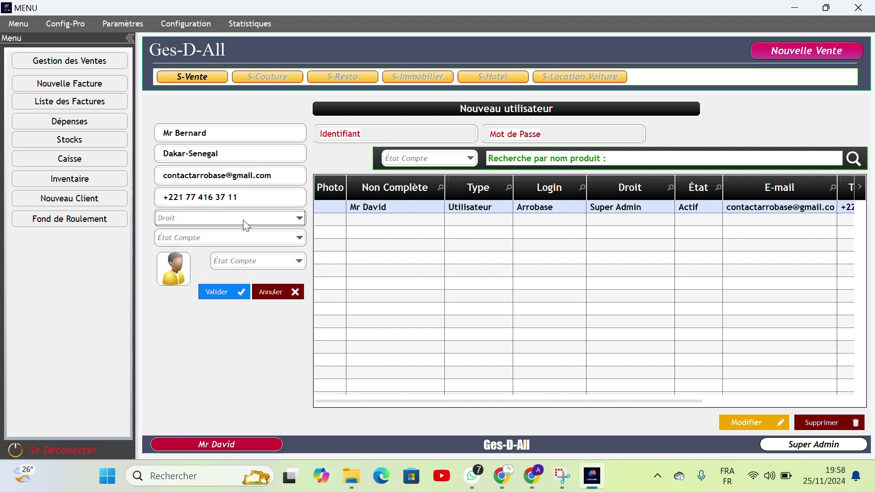
{"action": "left_click", "coordinate": [246, 224]}
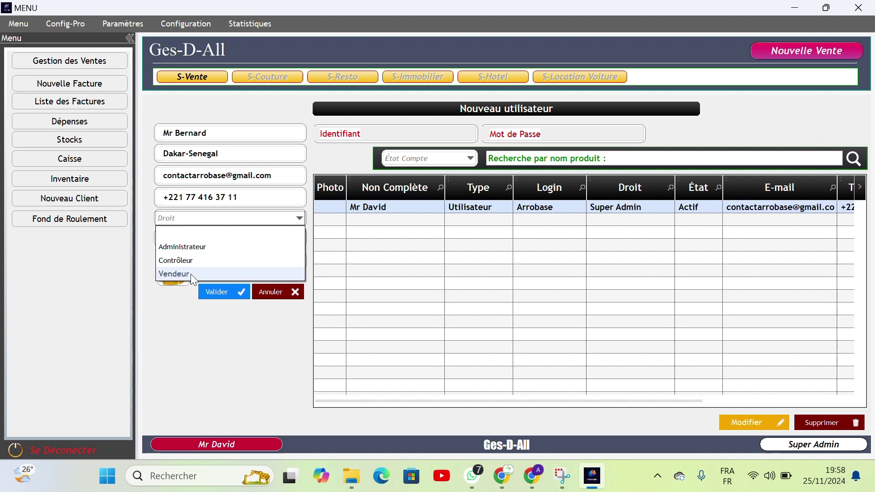
{"action": "left_click", "coordinate": [209, 246]}
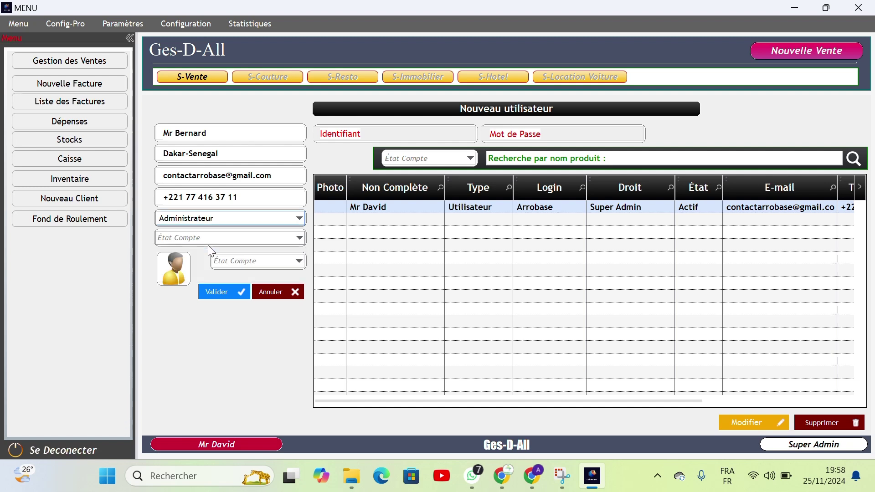
Step: Select Inactif in the first État Compte dropdown
{"action": "left_click", "coordinate": [294, 239]}
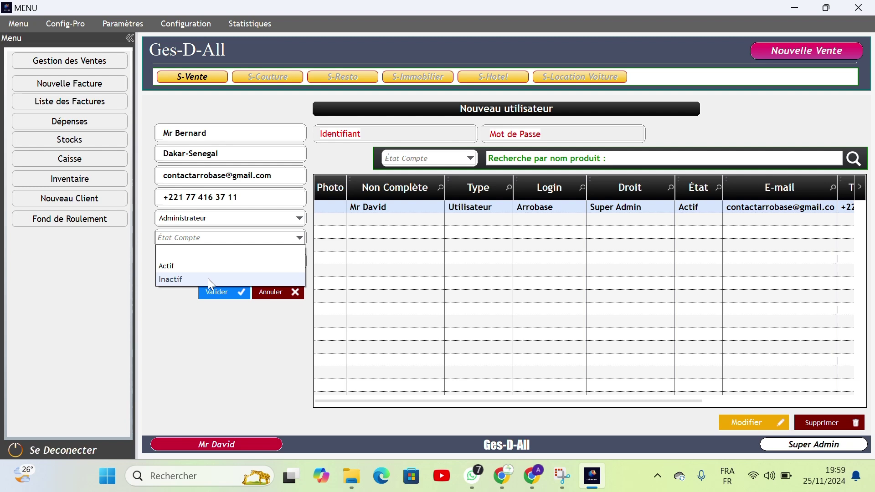
{"action": "left_click", "coordinate": [207, 279]}
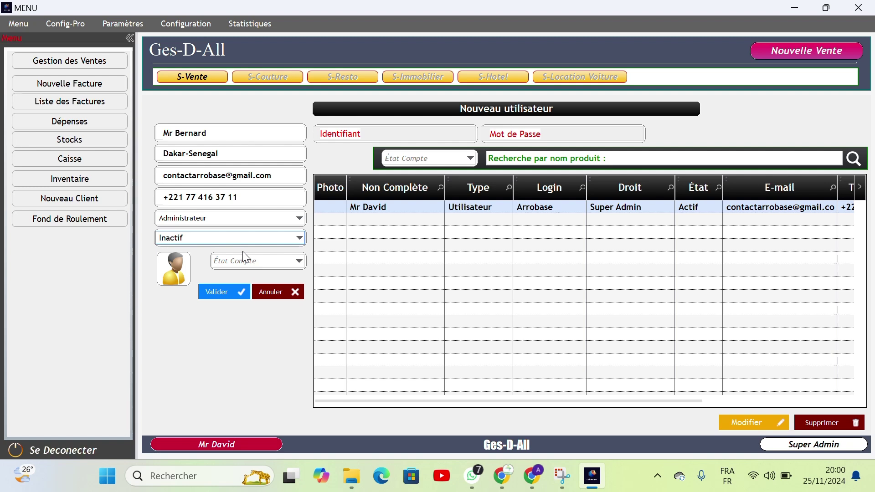
Step: Open the second État Compte dropdown listing Utilisateur and Employer
{"action": "left_click", "coordinate": [299, 262]}
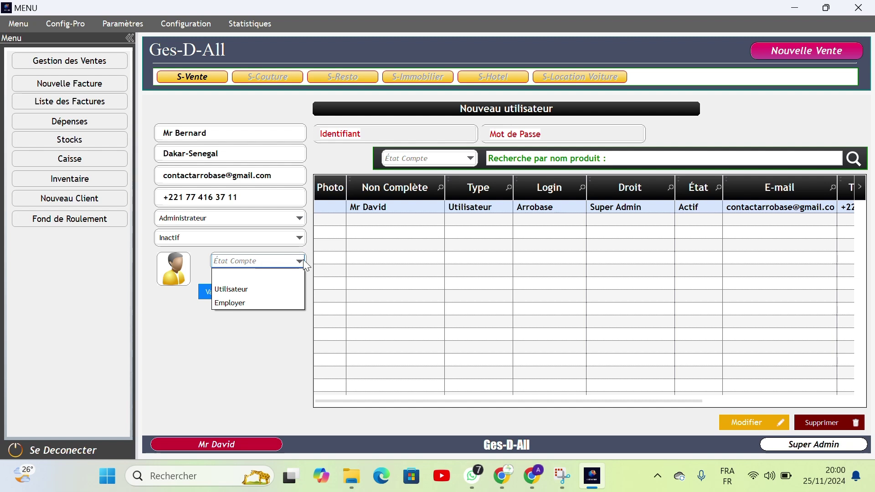
{"action": "left_click", "coordinate": [299, 261]}
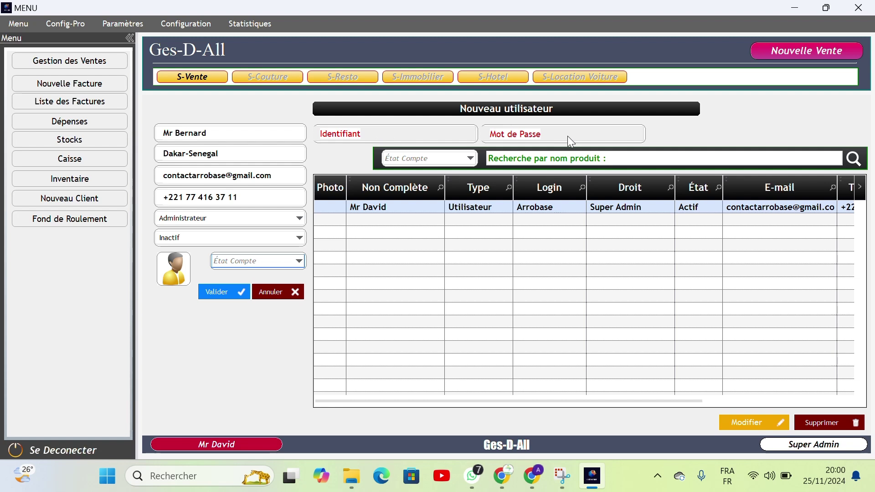
{"action": "left_click", "coordinate": [298, 262]}
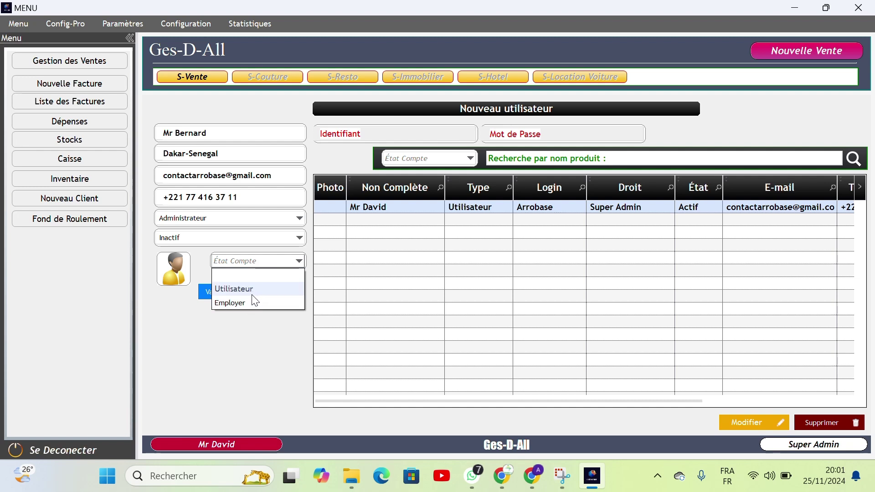
Step: Set the account type to Utilisateur, after briefly switching it to Employer
{"action": "left_click", "coordinate": [253, 289]}
{"action": "left_click", "coordinate": [378, 130]}
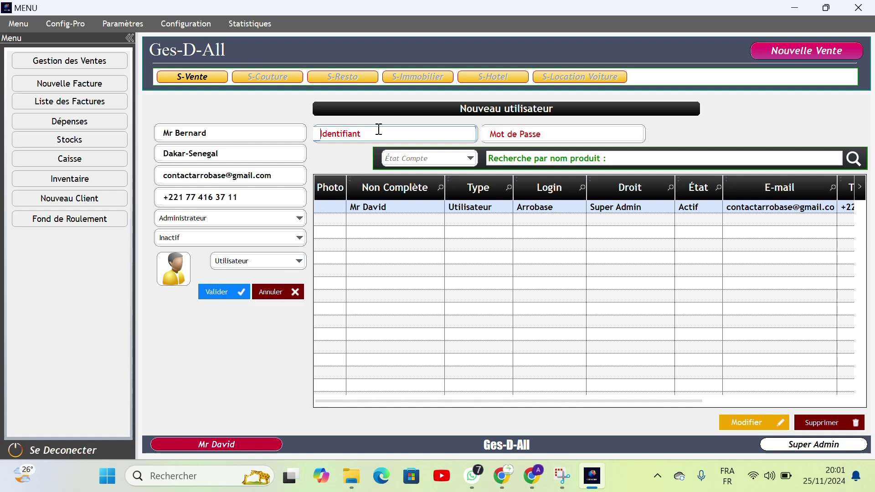
{"action": "left_click", "coordinate": [521, 134]}
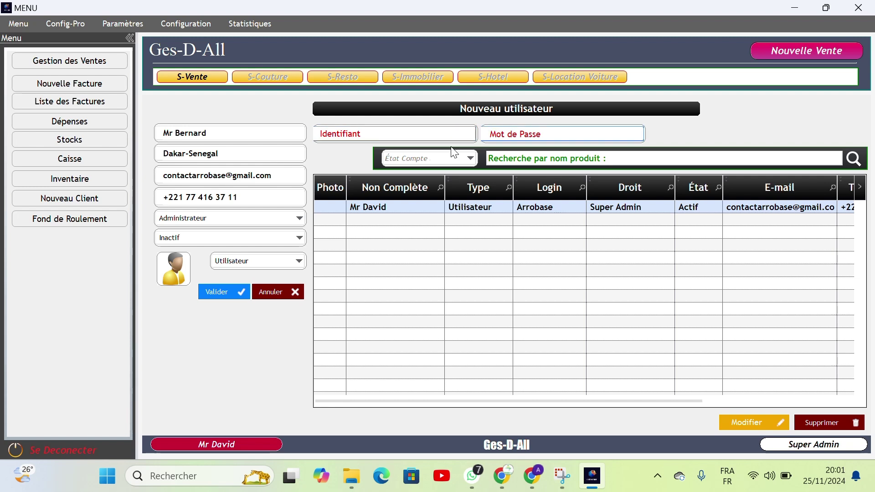
{"action": "left_click", "coordinate": [297, 263]}
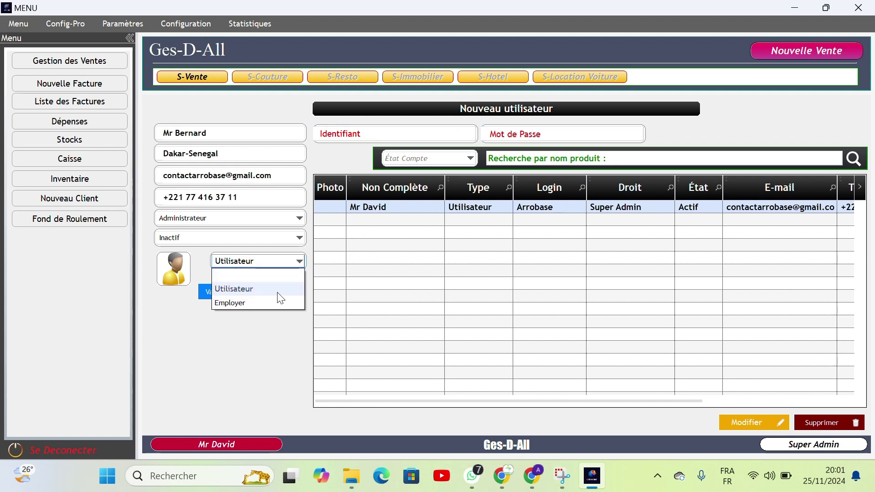
{"action": "left_click", "coordinate": [269, 302]}
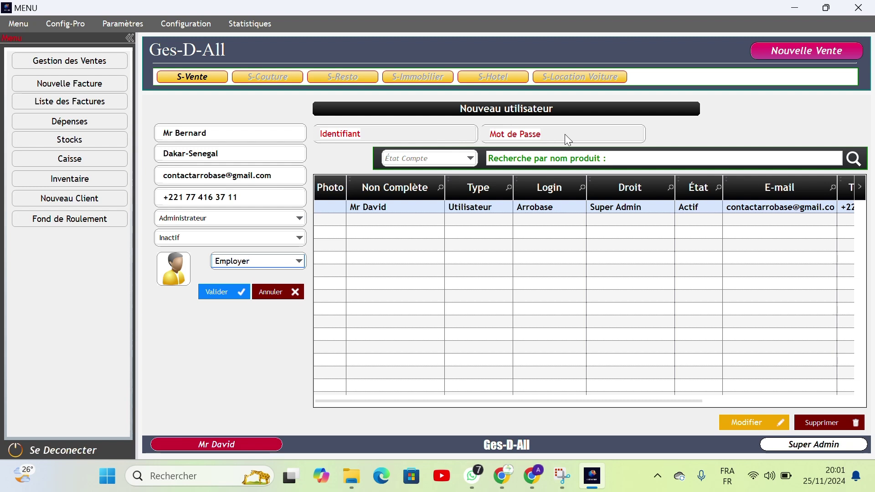
{"action": "left_click", "coordinate": [296, 263]}
{"action": "left_click", "coordinate": [291, 288]}
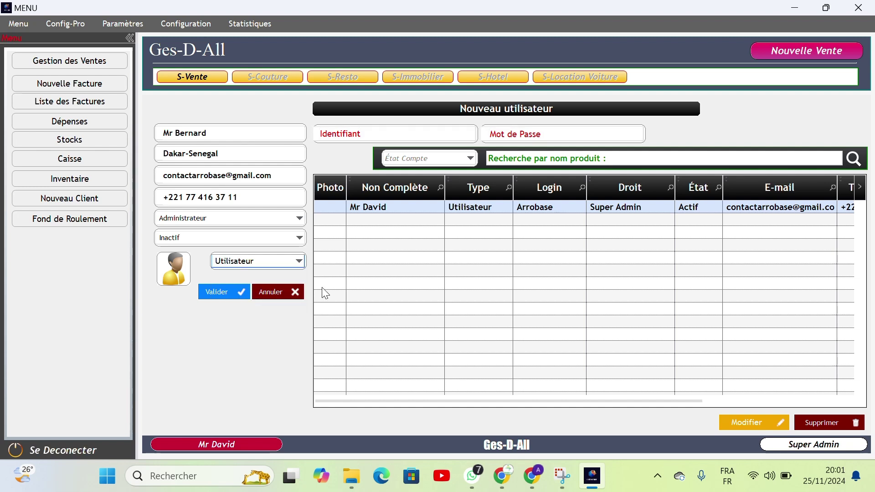
{"action": "left_click", "coordinate": [398, 133]}
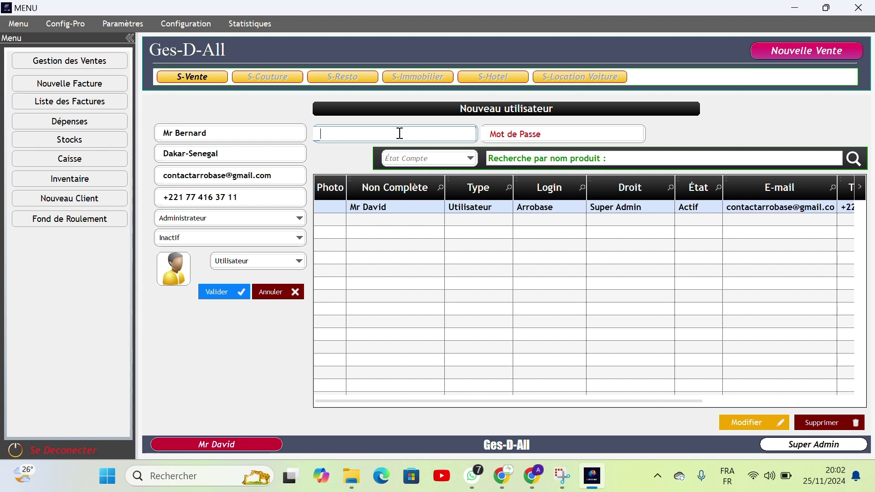
Step: Enter the new user's login in Identifiant and the account password in Mot de Passe
{"action": "type", "text": "David"}
{"action": "left_click", "coordinate": [520, 131]}
{"action": "type", "text": "A"}
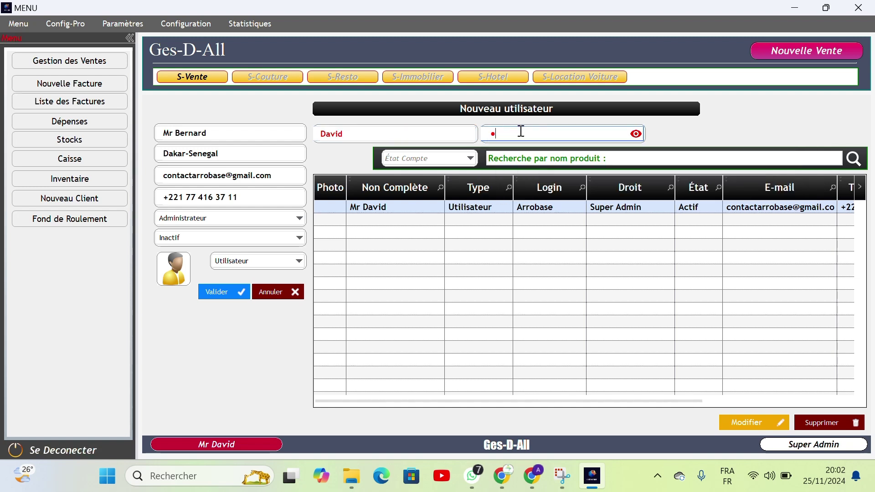
{"action": "key", "text": "BackSpace"}
{"action": "key", "text": "BackSpace"}
{"action": "key", "text": "BackSpace"}
{"action": "type", "text": "123"}
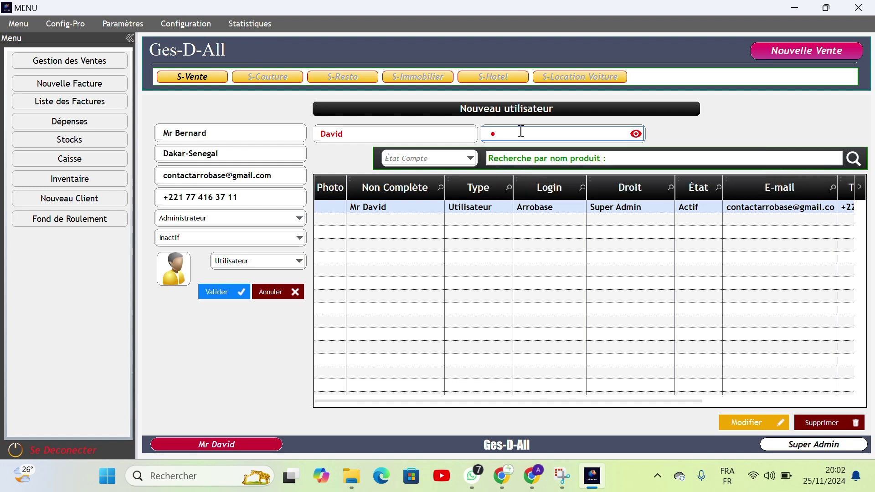
{"action": "type", "text": "456789"}
Step: Attach the Logo image as the user's photo, dismissing the chat notification along the way
{"action": "left_click", "coordinate": [170, 273]}
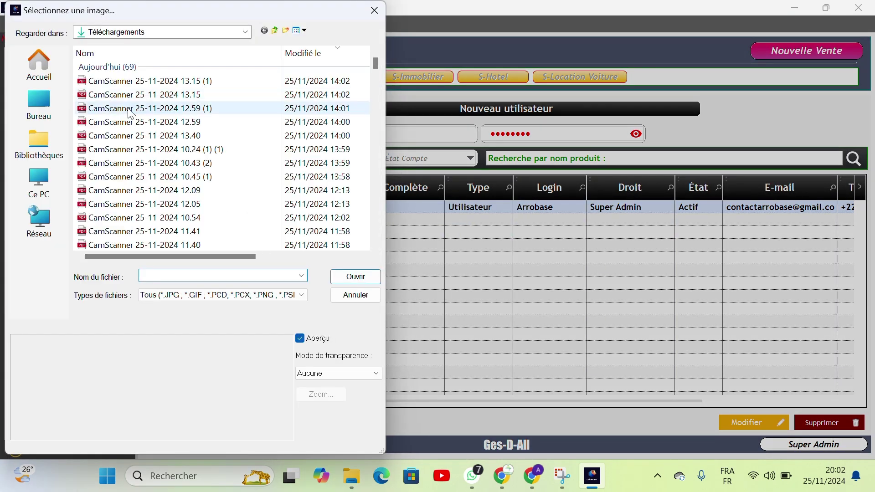
{"action": "scroll", "coordinate": [131, 114], "scroll_direction": "down", "scroll_amount": 12}
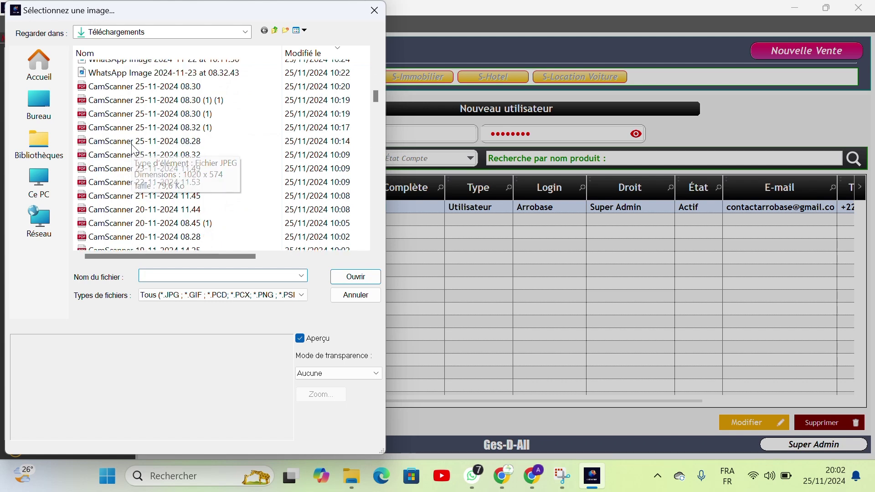
{"action": "scroll", "coordinate": [132, 144], "scroll_direction": "down", "scroll_amount": 15}
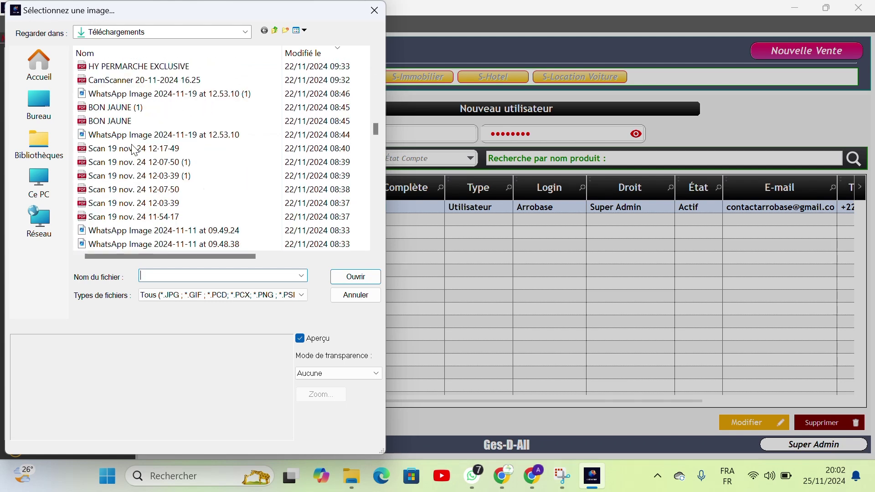
{"action": "scroll", "coordinate": [134, 150], "scroll_direction": "down", "scroll_amount": 3}
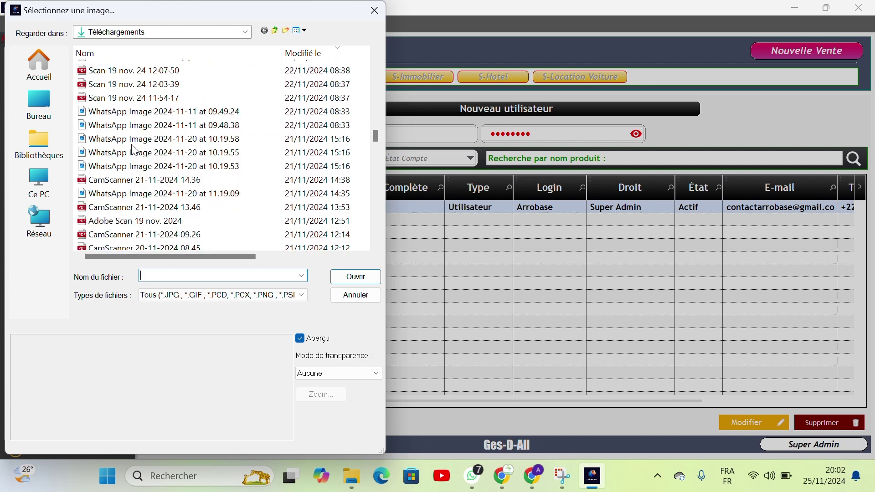
{"action": "scroll", "coordinate": [134, 150], "scroll_direction": "down", "scroll_amount": 3}
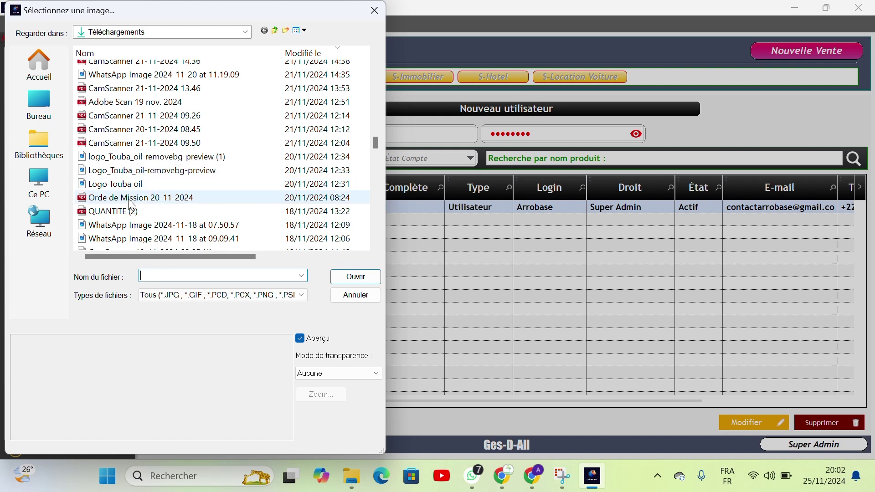
{"action": "scroll", "coordinate": [132, 205], "scroll_direction": "down", "scroll_amount": 2}
{"action": "scroll", "coordinate": [132, 205], "scroll_direction": "down", "scroll_amount": 2}
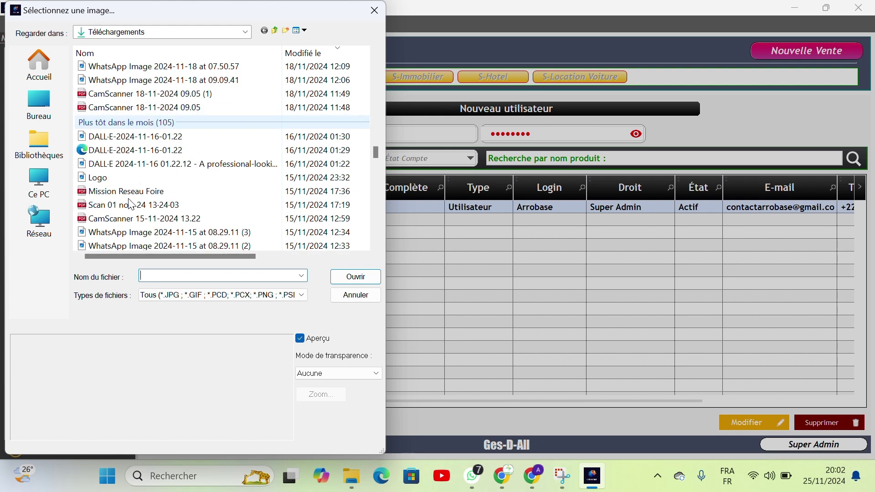
{"action": "left_click", "coordinate": [120, 177]}
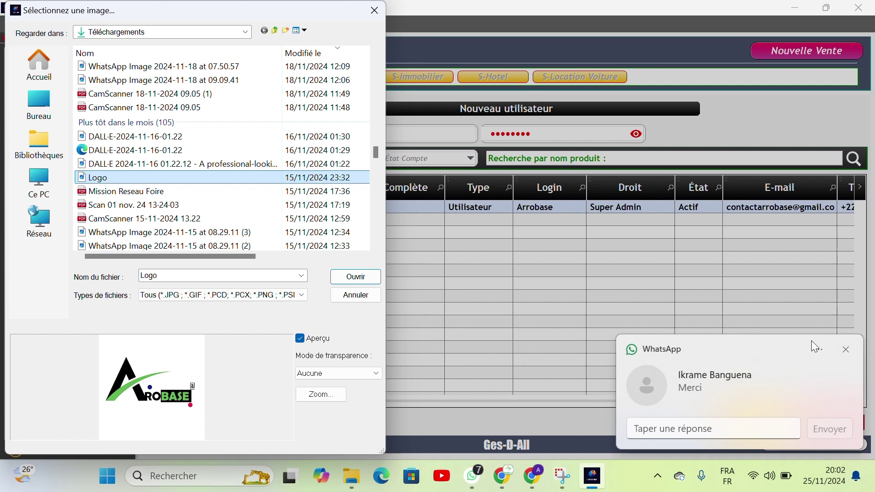
{"action": "left_click", "coordinate": [850, 349]}
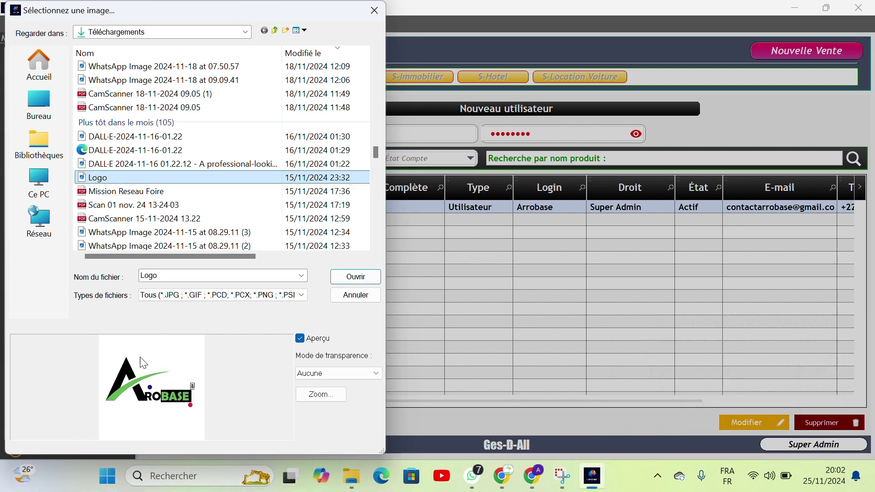
{"action": "left_click", "coordinate": [349, 279]}
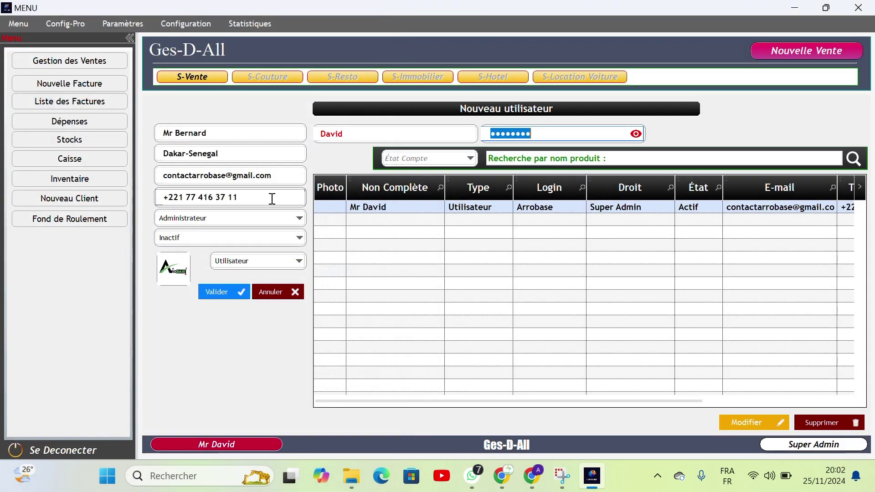
Step: Save the user with Valider and select its new Utilisateur, Administrateur, Inactif row
{"action": "left_click", "coordinate": [224, 290]}
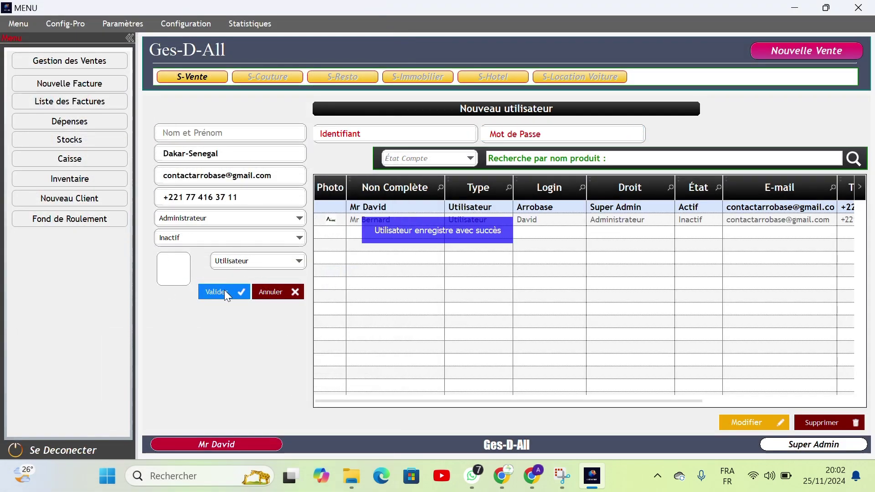
{"action": "left_click", "coordinate": [629, 220]}
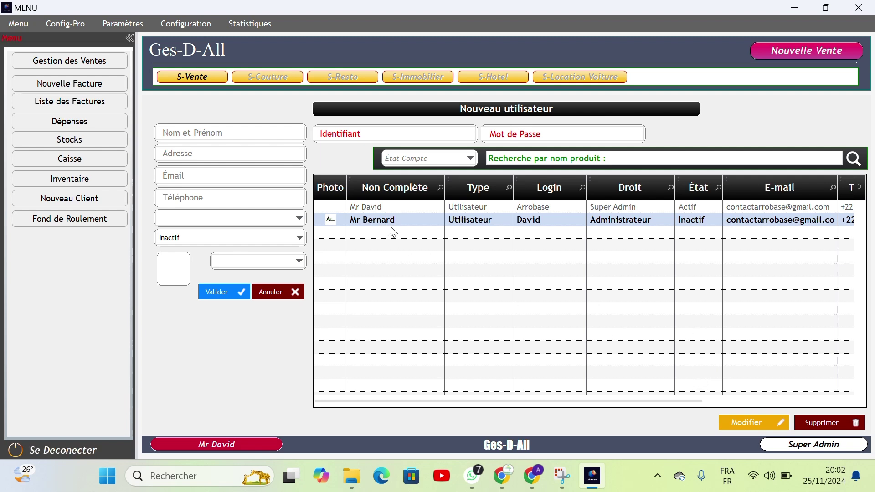
Step: Load the new user's record with Modifier and save it unchanged twice
{"action": "left_click", "coordinate": [743, 424]}
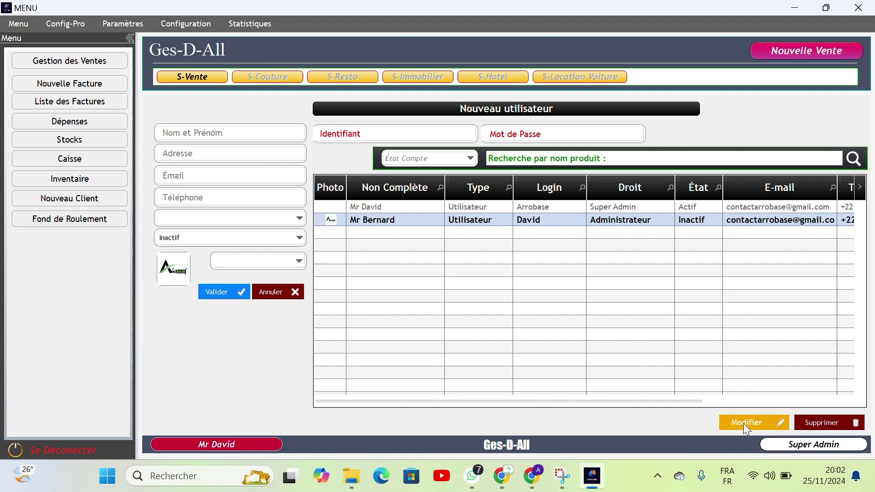
{"action": "left_click", "coordinate": [221, 289]}
{"action": "left_click", "coordinate": [541, 221]}
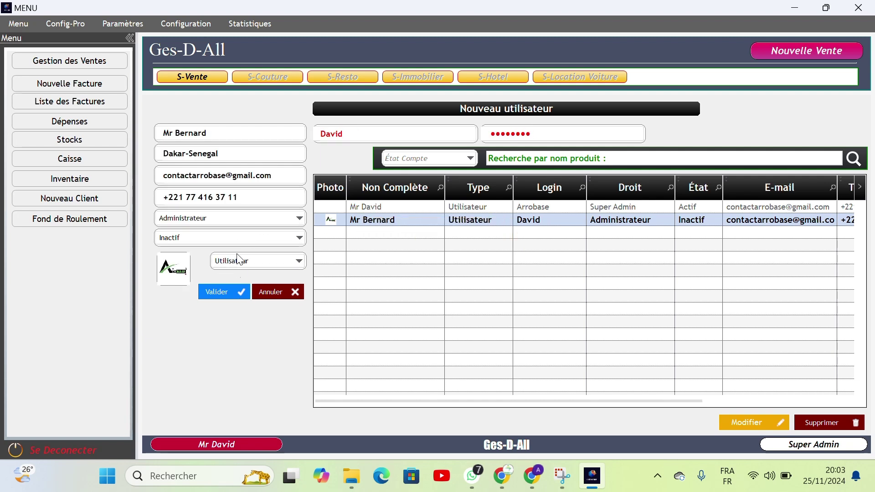
{"action": "left_click", "coordinate": [226, 290]}
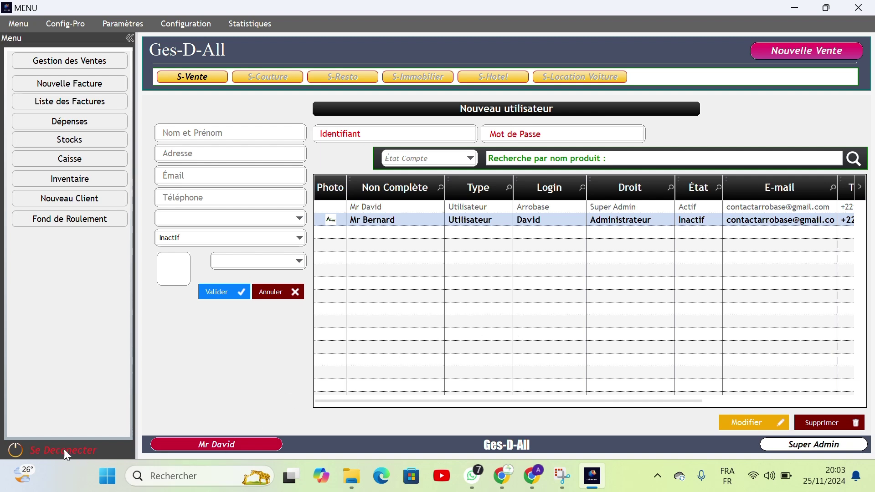
Step: Sign out and try logging in with the new user's login and password
{"action": "left_click", "coordinate": [75, 449]}
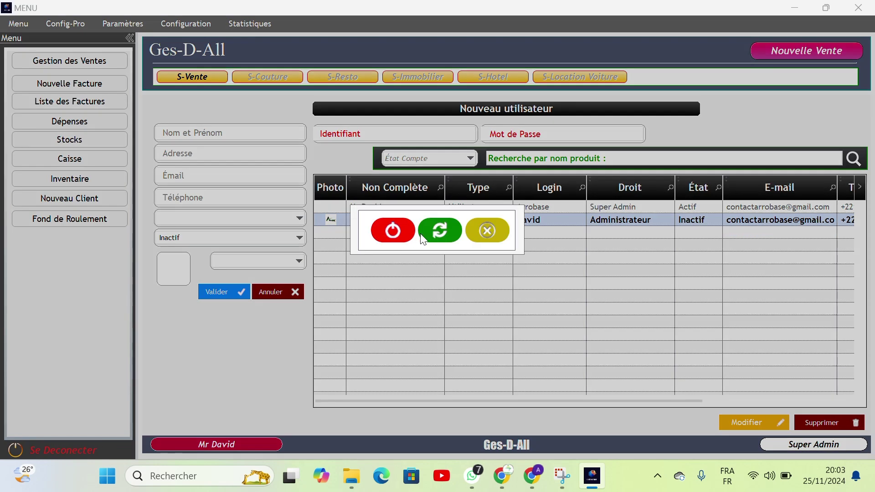
{"action": "left_click", "coordinate": [437, 233]}
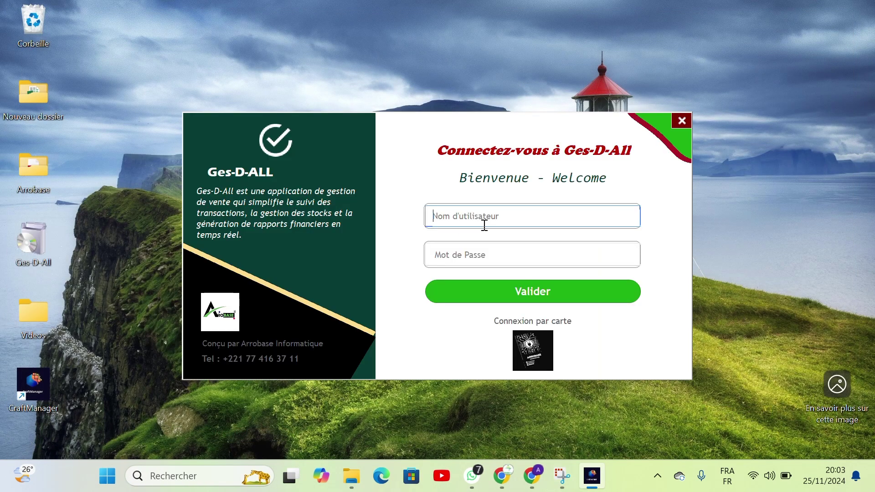
{"action": "left_click", "coordinate": [487, 217]}
{"action": "type", "text": "David"}
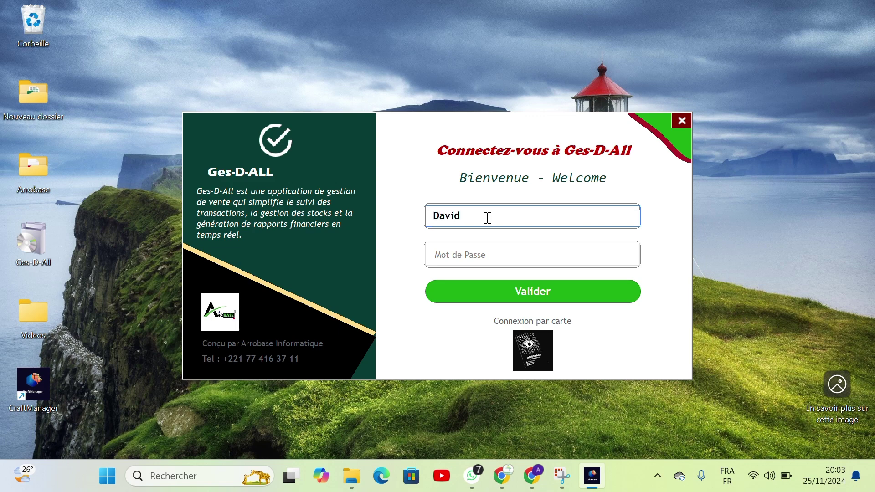
{"action": "key", "text": "Tab"}
{"action": "type", "text": "12"}
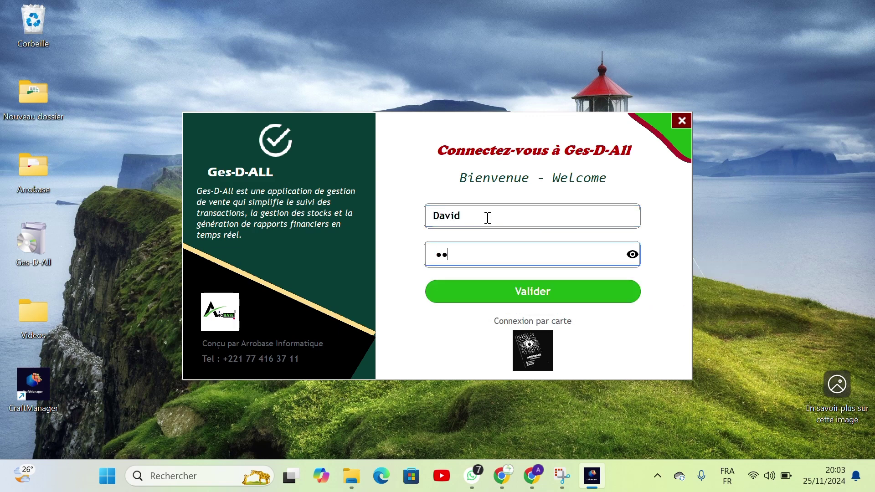
{"action": "type", "text": "345678"}
{"action": "key", "text": "Return"}
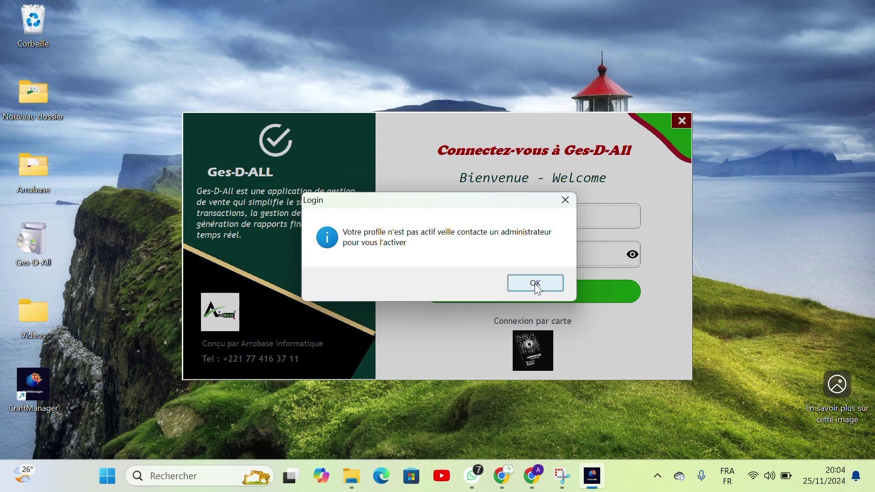
{"action": "left_click", "coordinate": [538, 289]}
{"action": "double_click", "coordinate": [562, 215]}
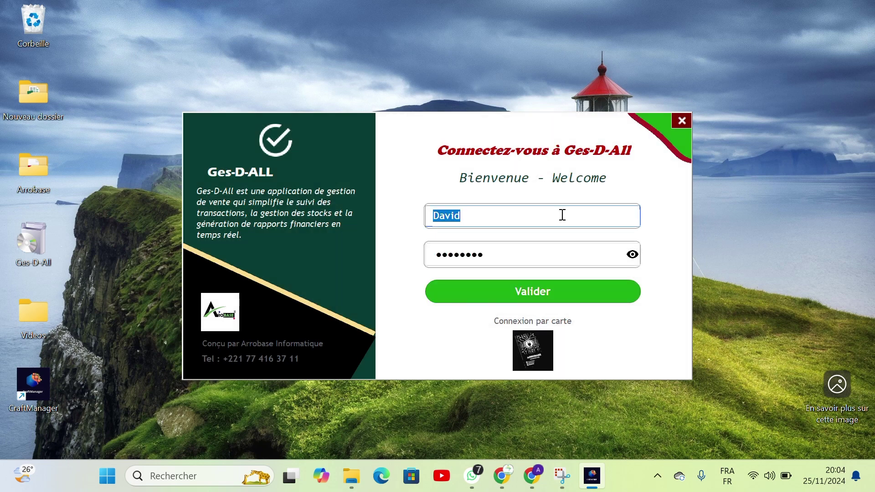
Step: Sign in with the super admin username and its all-capitals password
{"action": "type", "text": "Arrobase"}
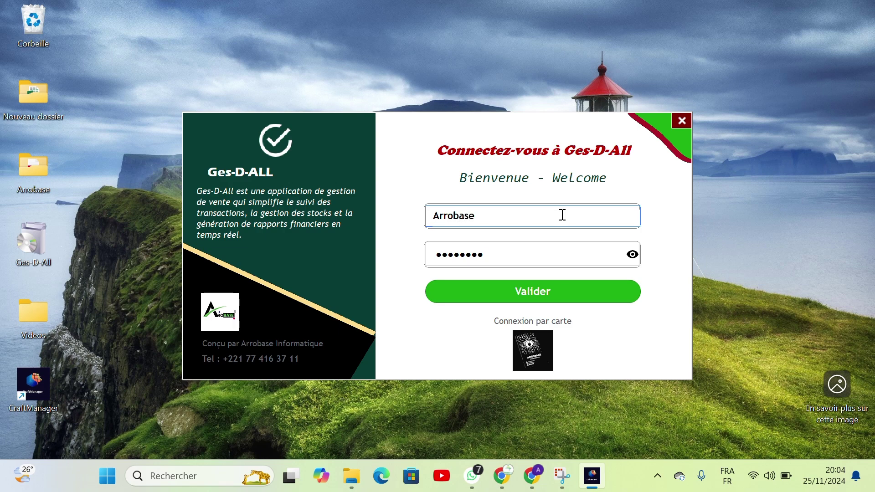
{"action": "key", "text": "Tab"}
{"action": "type", "text": "a"}
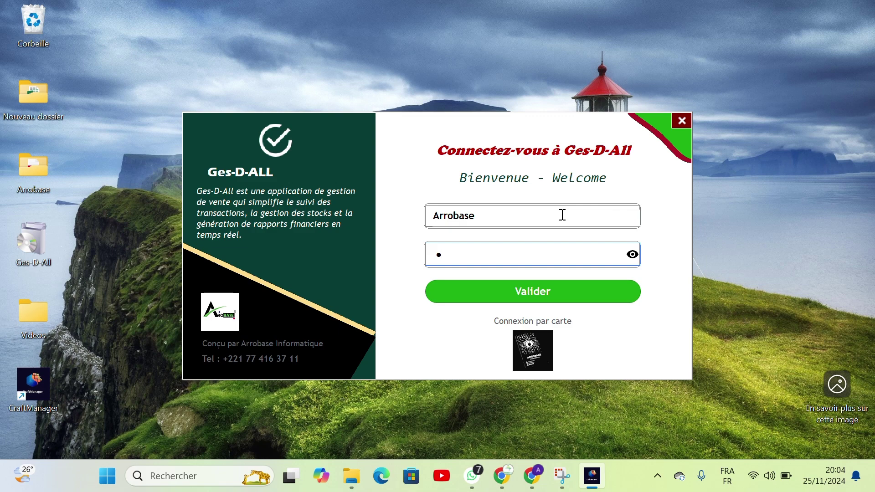
{"action": "key", "text": "BackSpace"}
{"action": "key", "text": "Caps_Lock"}
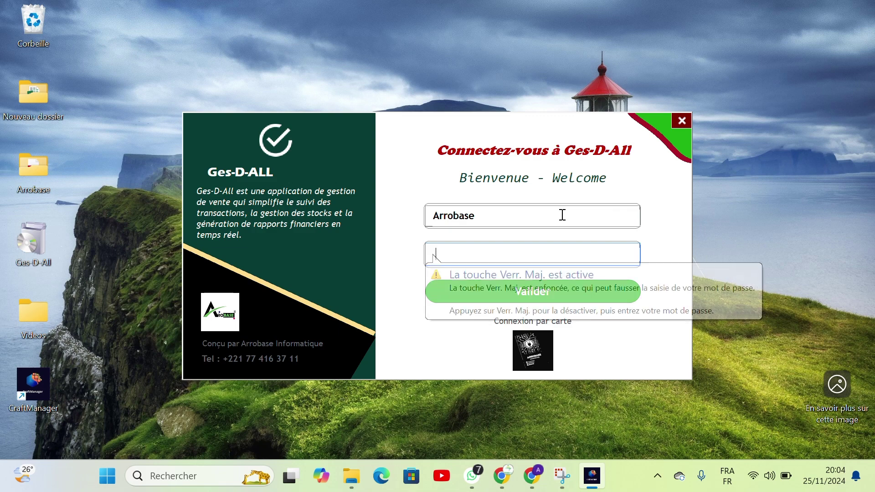
{"action": "type", "text": "AAAA"}
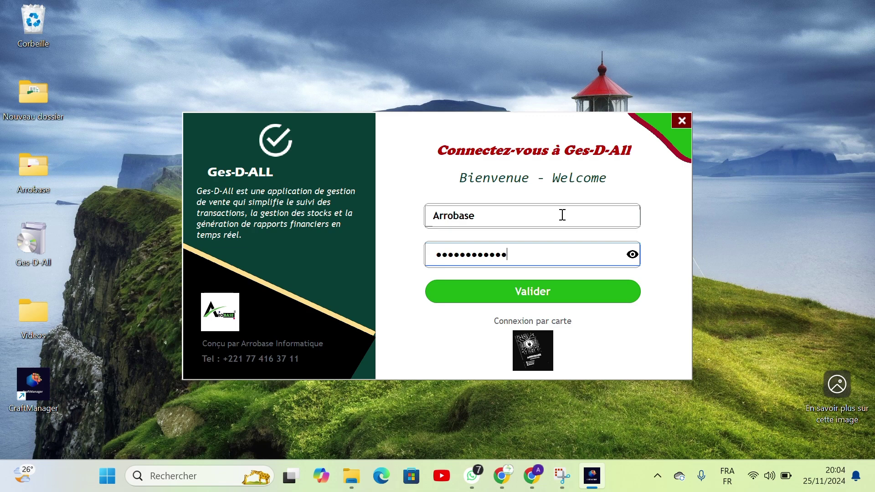
{"action": "type", "text": "AAAA"}
{"action": "key", "text": "Return"}
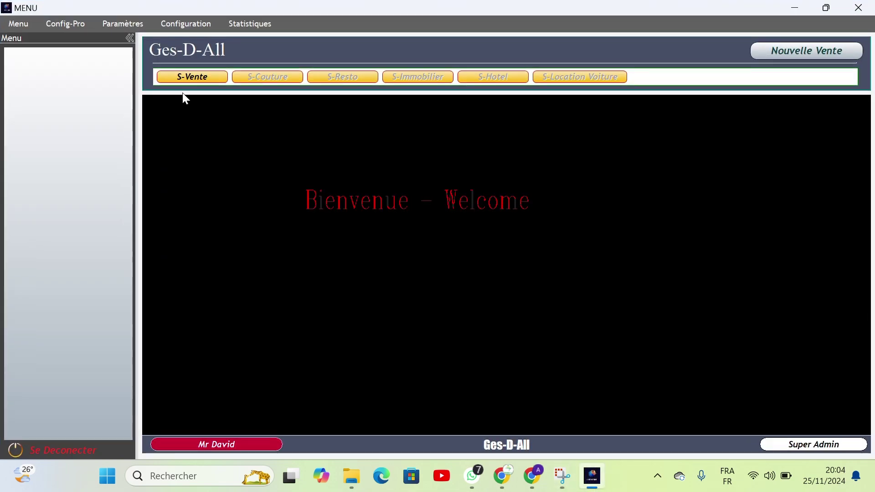
Step: In Paramètres > Gestion Utilisateurs, set the new user's État to Actif and validate
{"action": "left_click", "coordinate": [181, 75]}
{"action": "left_click", "coordinate": [123, 23]}
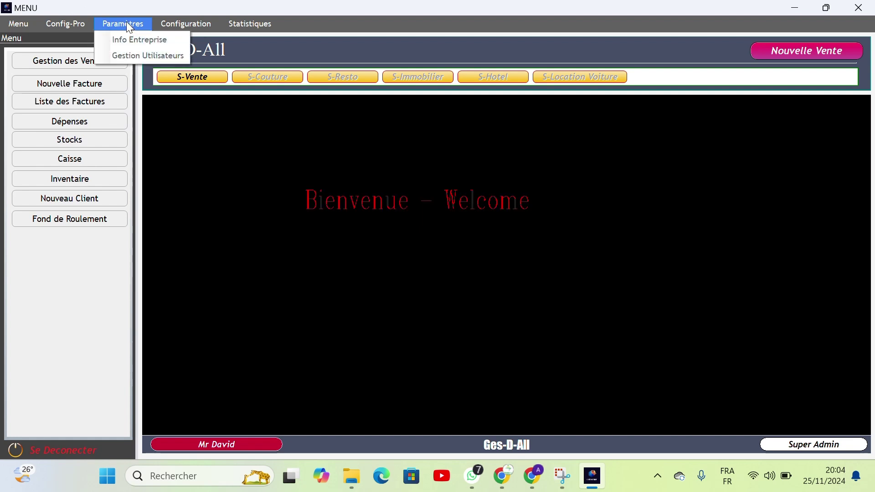
{"action": "left_click", "coordinate": [143, 57]}
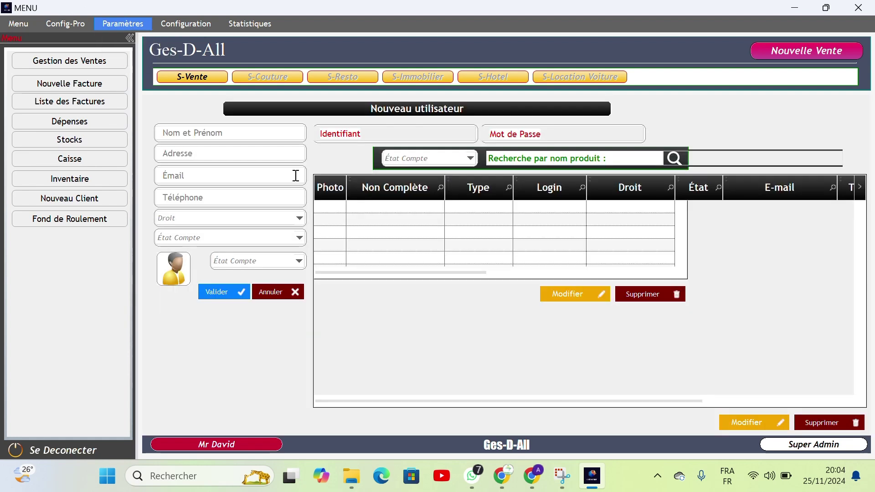
{"action": "left_click", "coordinate": [425, 222]}
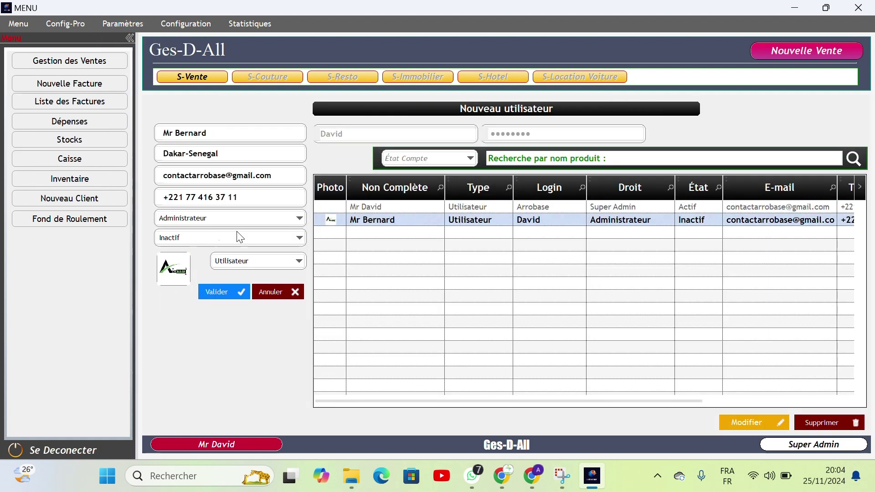
{"action": "left_click", "coordinate": [299, 237]}
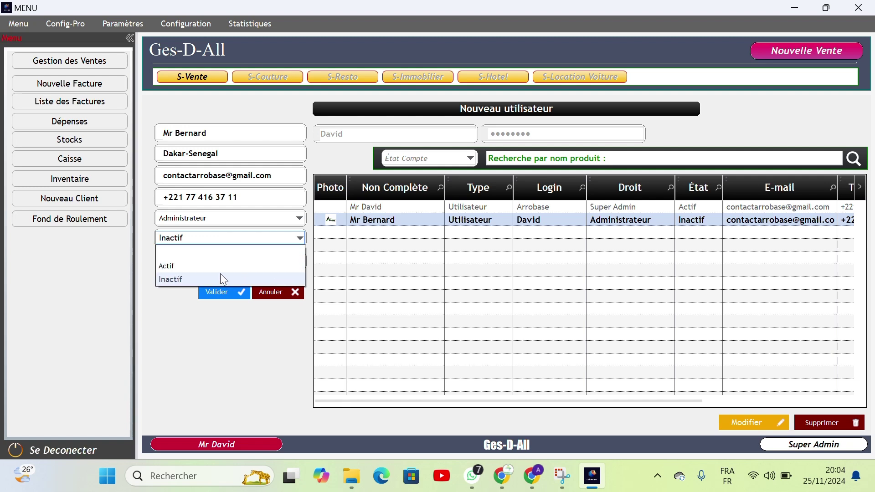
{"action": "left_click", "coordinate": [221, 271]}
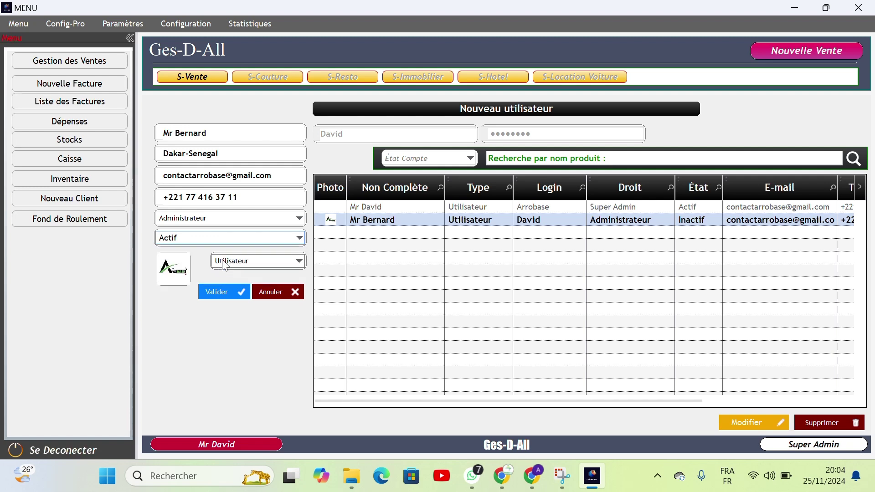
{"action": "left_click", "coordinate": [219, 292]}
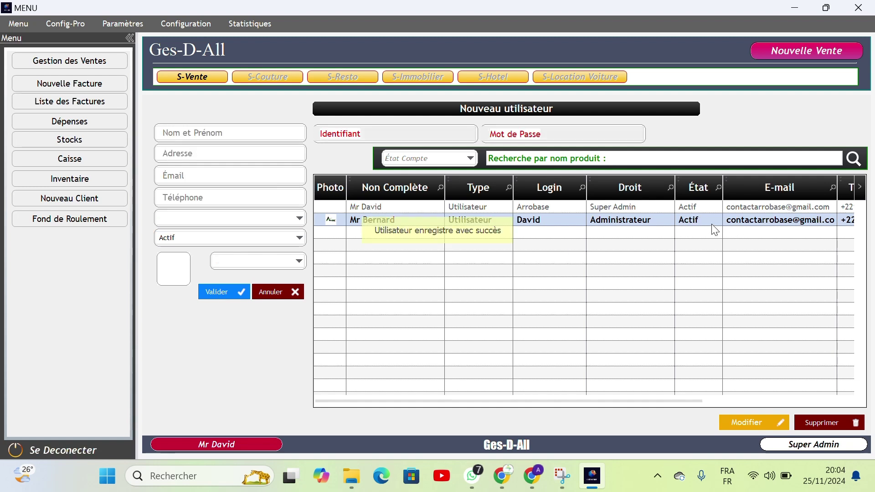
Step: Sign out and log back in with the new user's login and password
{"action": "left_click", "coordinate": [84, 450]}
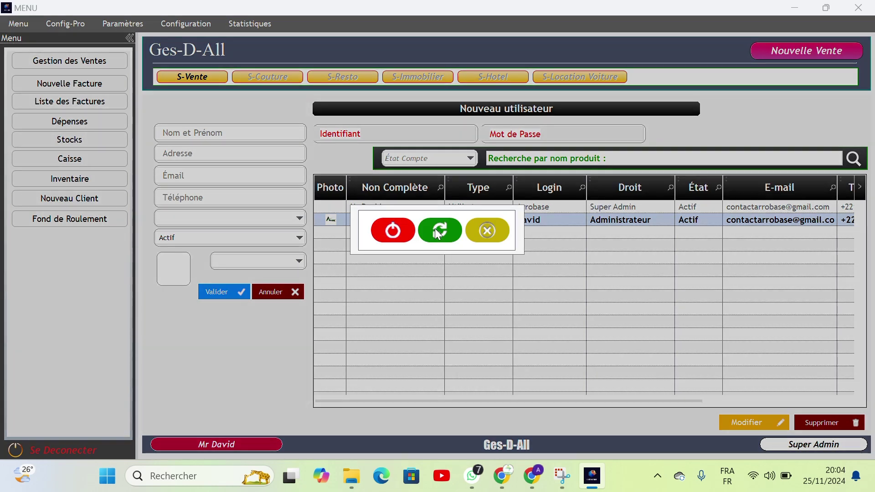
{"action": "left_click", "coordinate": [428, 226]}
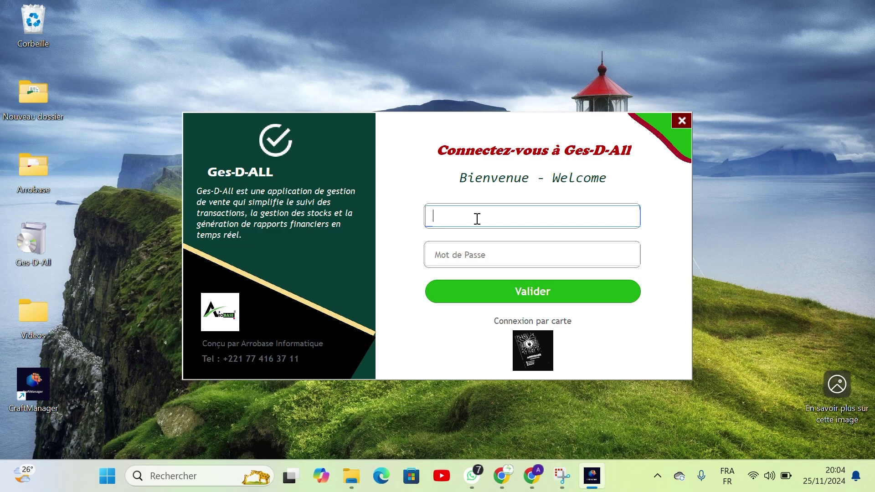
{"action": "type", "text": "David"}
{"action": "key", "text": "Tab"}
{"action": "type", "text": "1234"}
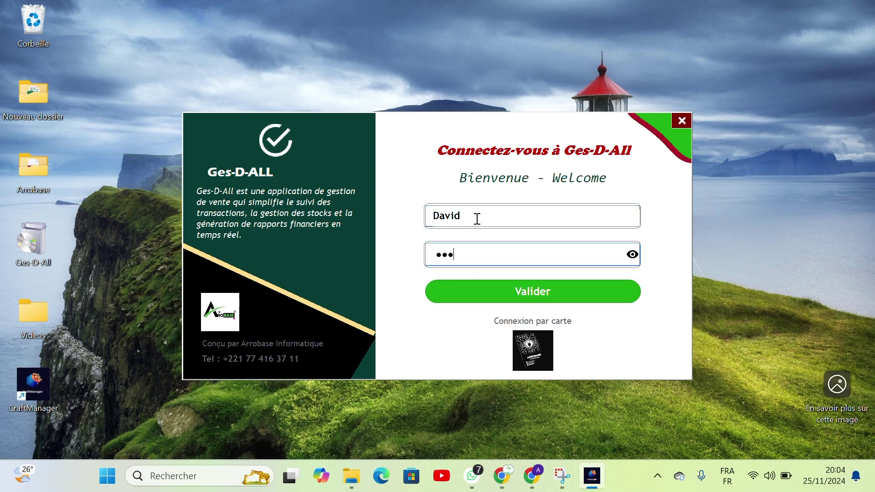
{"action": "type", "text": "5678"}
{"action": "key", "text": "Return"}
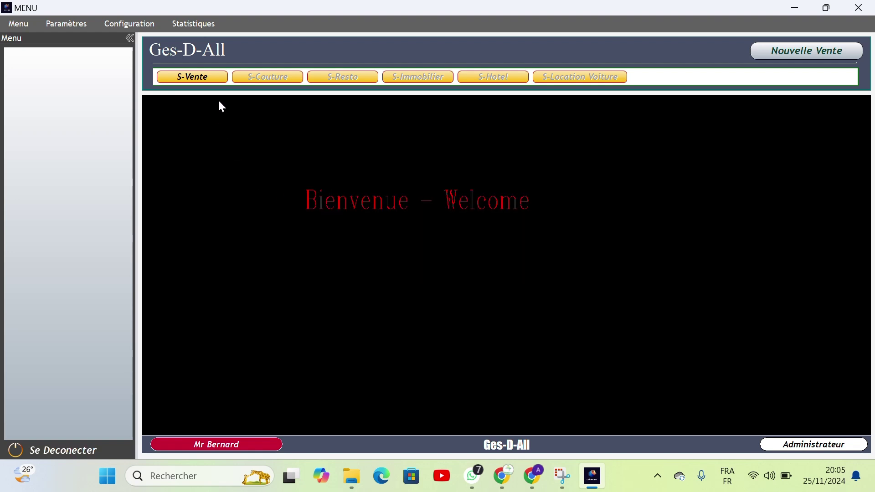
Step: Show the S-Vente sales options in the left menu panel
{"action": "left_click", "coordinate": [185, 77]}
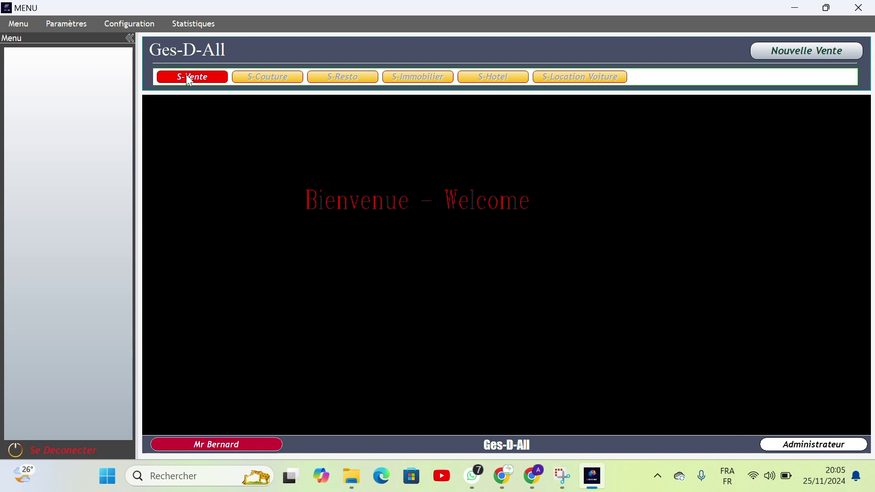